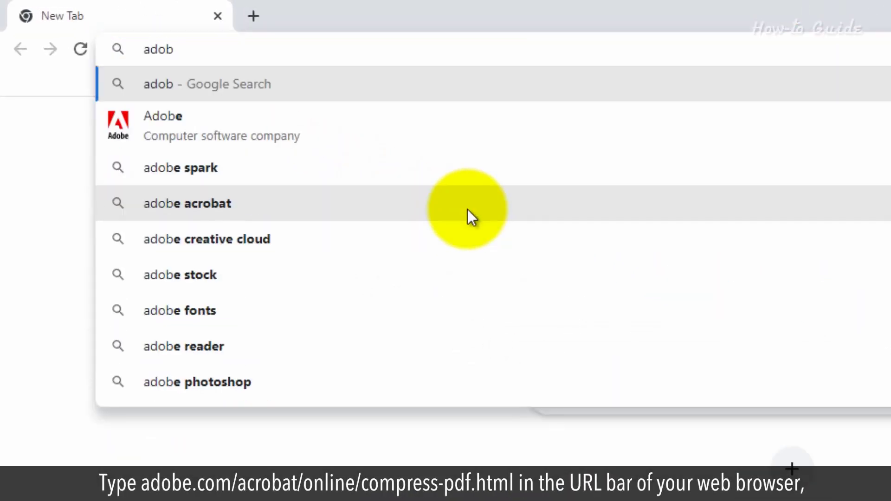
{"action": "type", "text": "e.com/acro"}
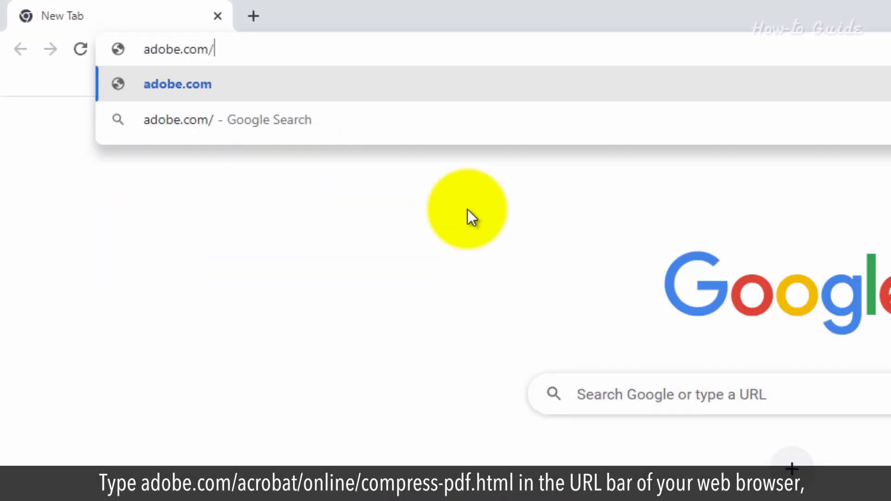
{"action": "type", "text": "bat"}
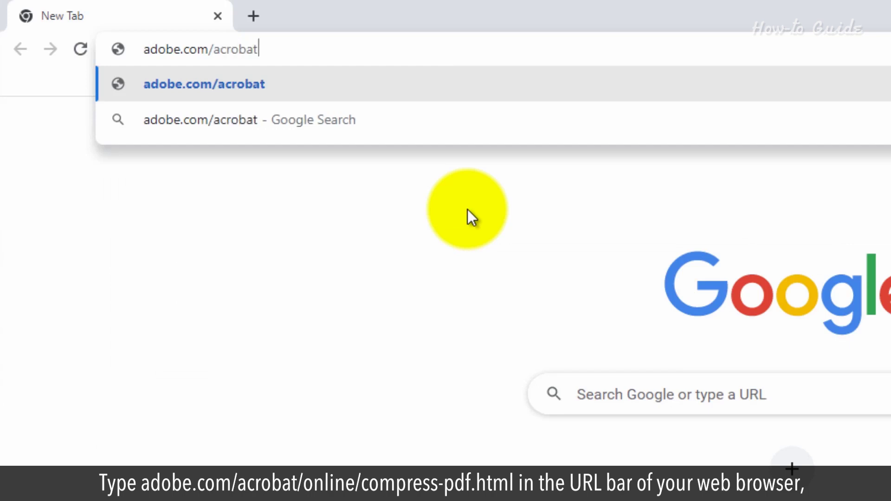
{"action": "type", "text": "/online"}
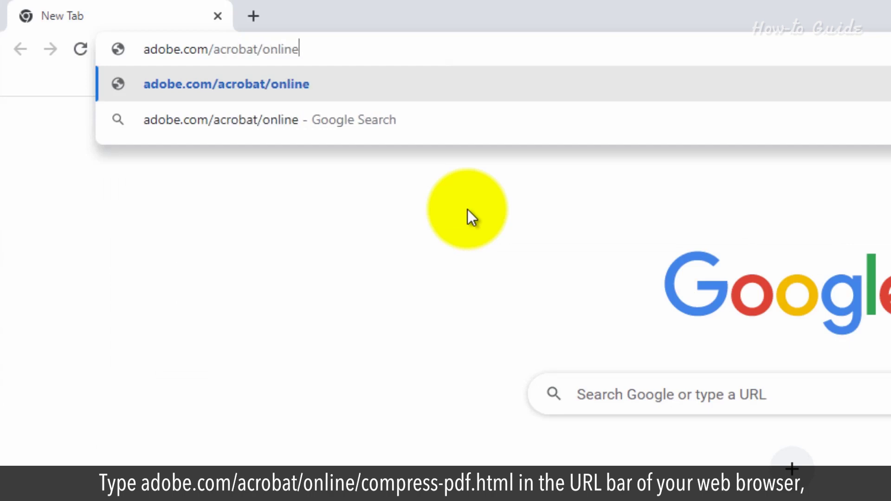
{"action": "type", "text": "/"}
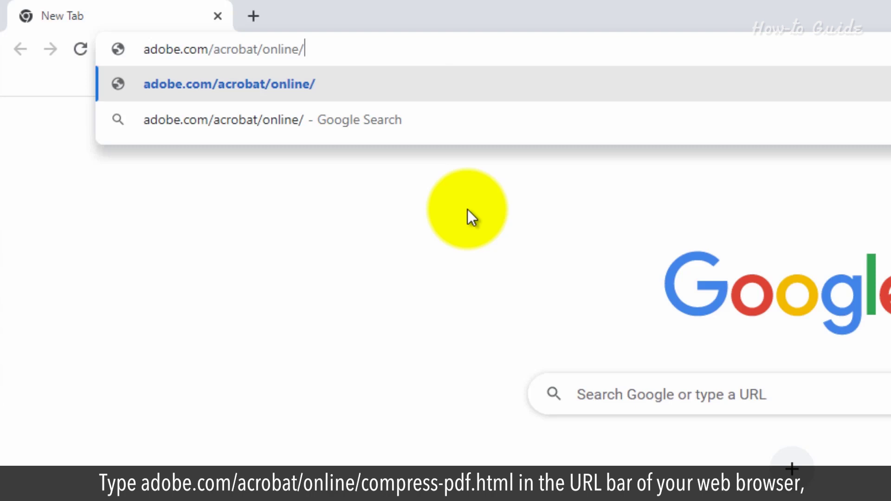
{"action": "type", "text": "compress-"}
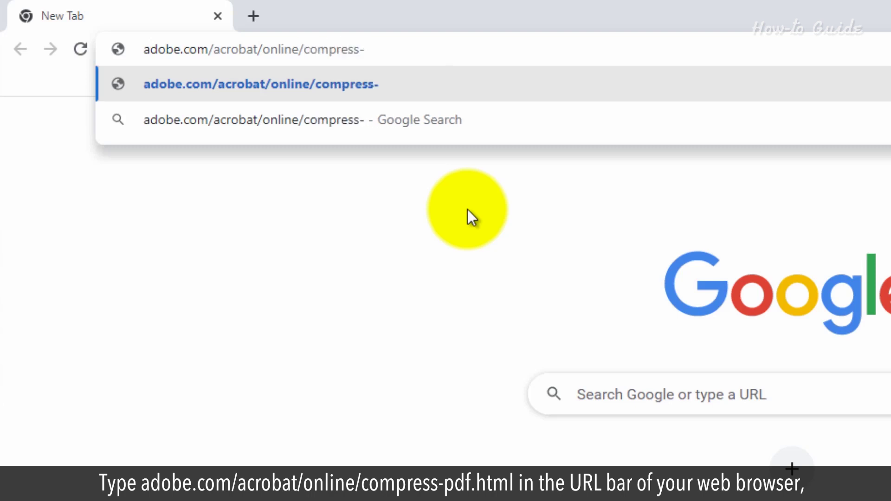
{"action": "type", "text": "pdf.htm"}
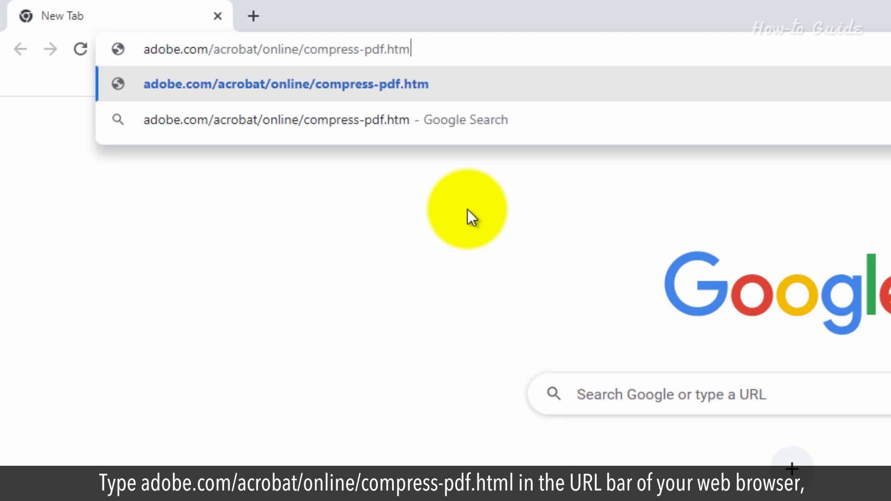
{"action": "type", "text": "l"}
Load Adobe's Compress PDF page at adobe.com/acrobat/online/compress-pdf.html in Chrome
{"action": "key", "text": "Return"}
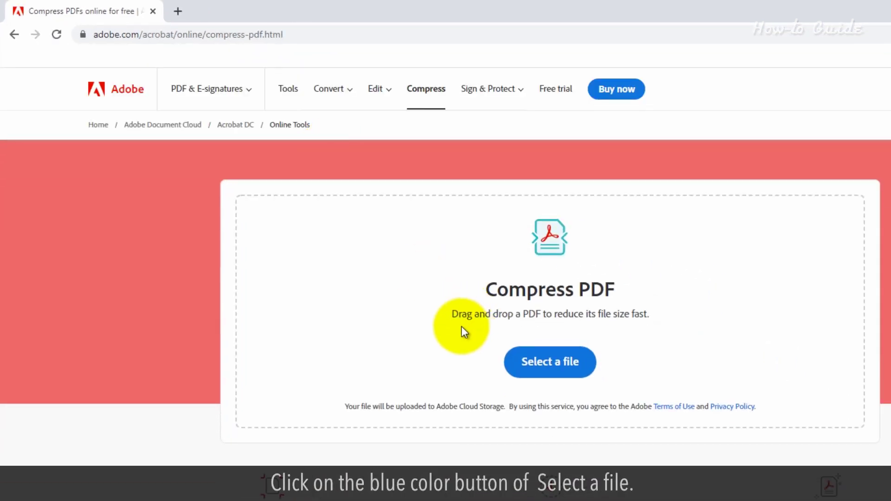
Upload Photos.pdf (193 KB) from the Documents folder to the compressor
{"action": "left_click", "coordinate": [553, 363]}
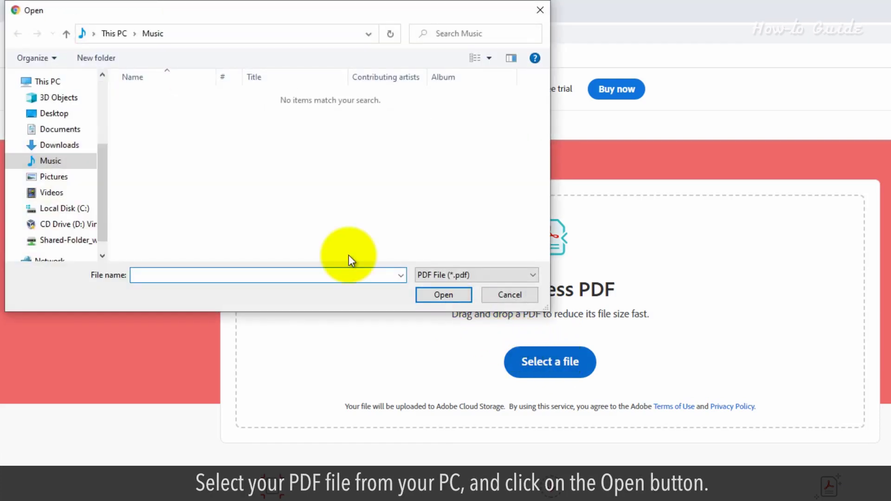
{"action": "left_click", "coordinate": [61, 130]}
{"action": "left_click", "coordinate": [149, 98]}
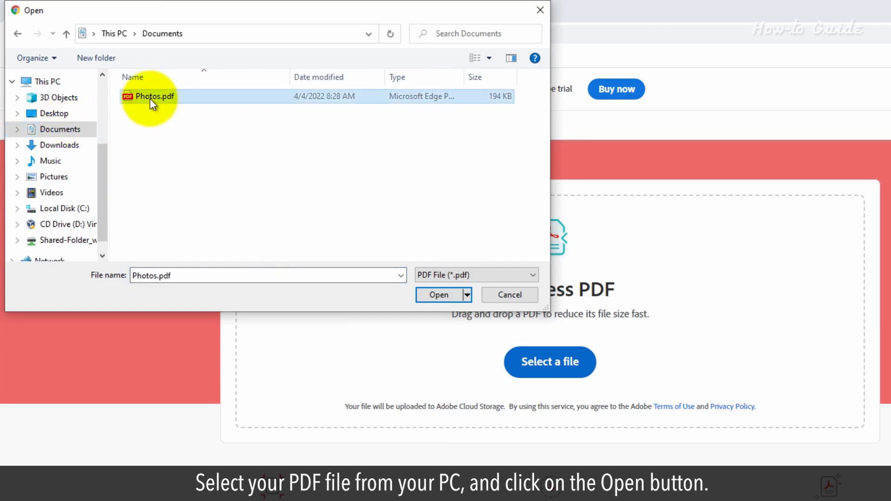
{"action": "left_click", "coordinate": [440, 294]}
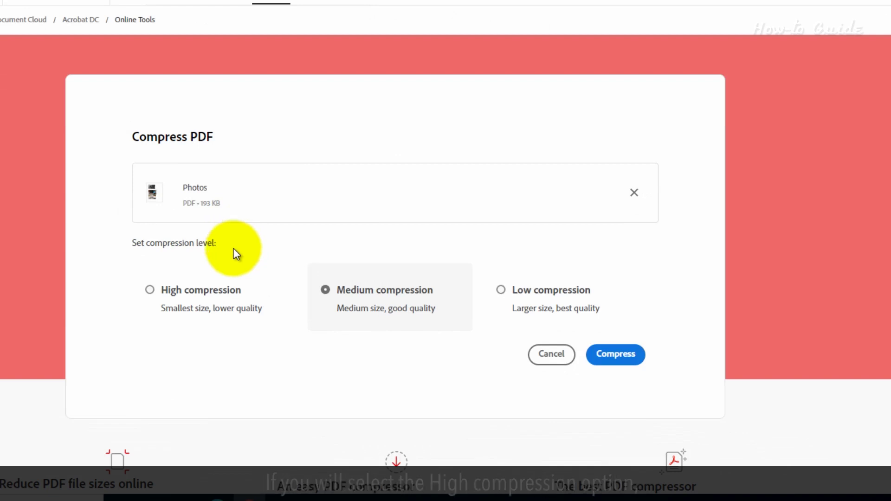
Compress Photos.pdf at High compression, reducing it from 193.14 KB to 190.74 KB
{"action": "left_click", "coordinate": [151, 299]}
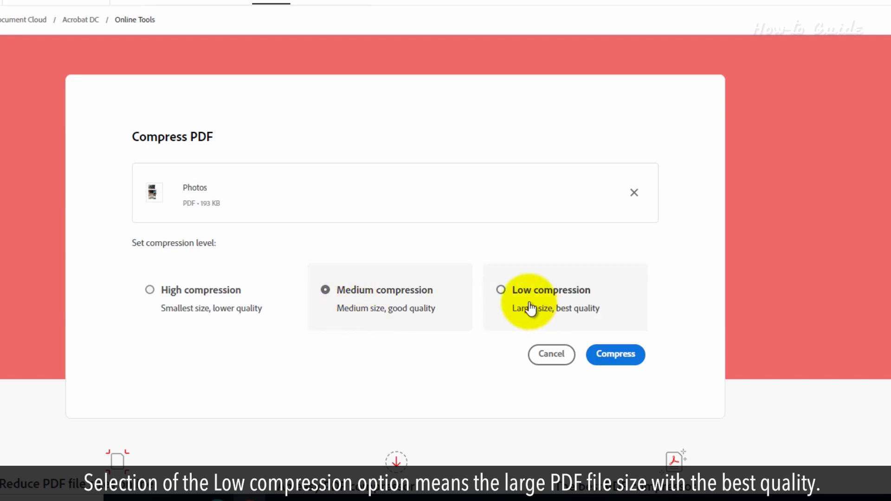
{"action": "left_click", "coordinate": [503, 294]}
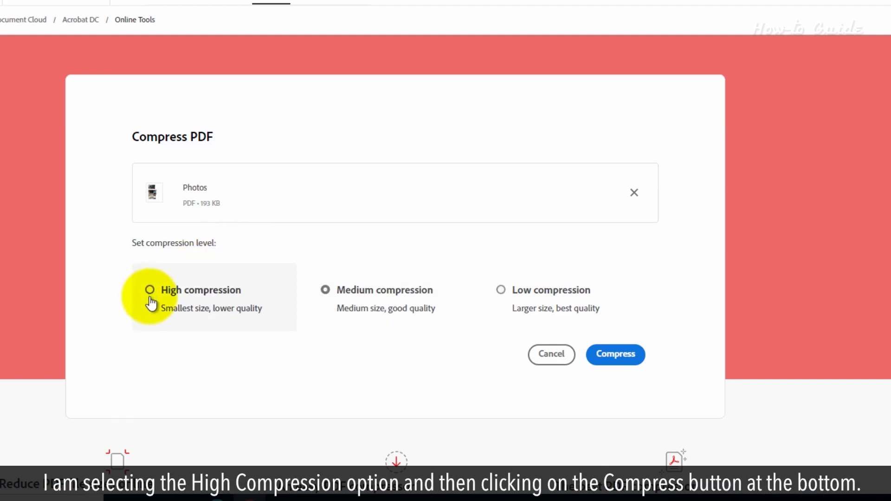
{"action": "left_click", "coordinate": [150, 290]}
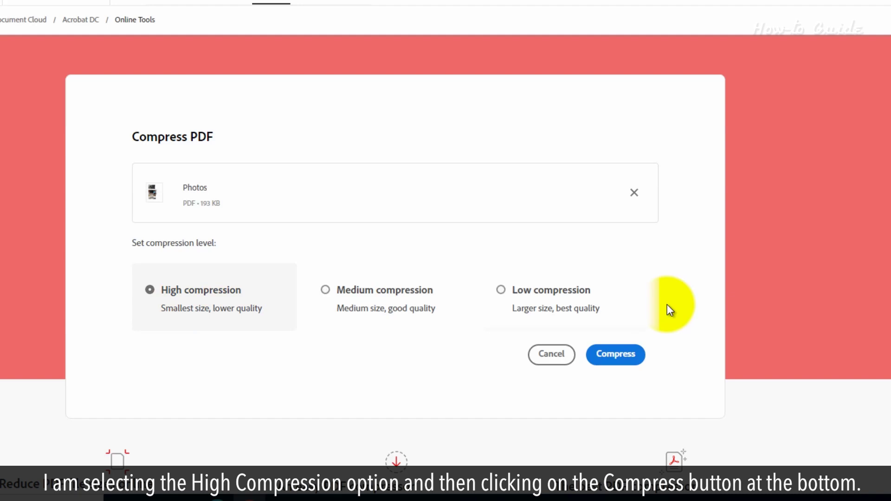
{"action": "left_click", "coordinate": [616, 355]}
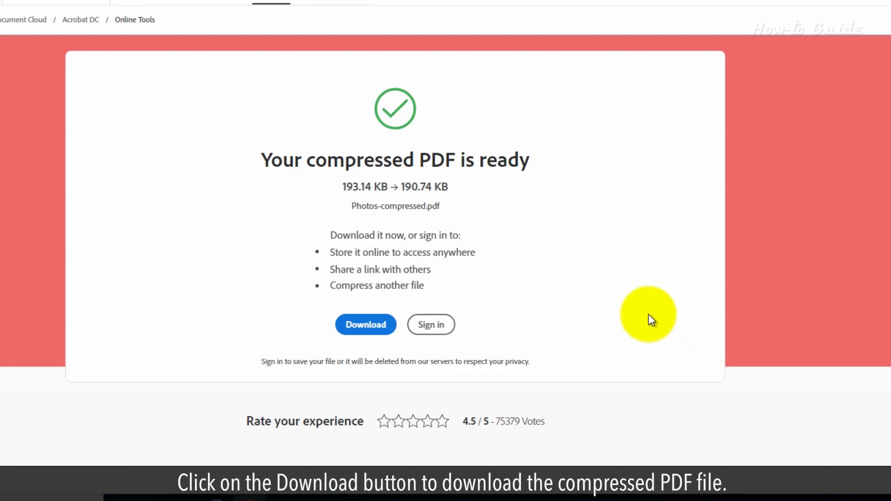
Download Photos-compressed.pdf to the Desktop and close Chrome
{"action": "left_click", "coordinate": [354, 325]}
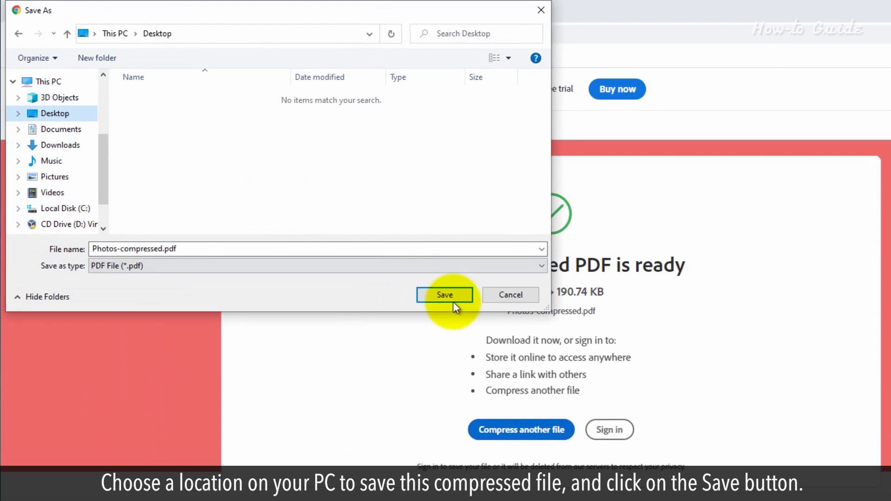
{"action": "left_click", "coordinate": [444, 295]}
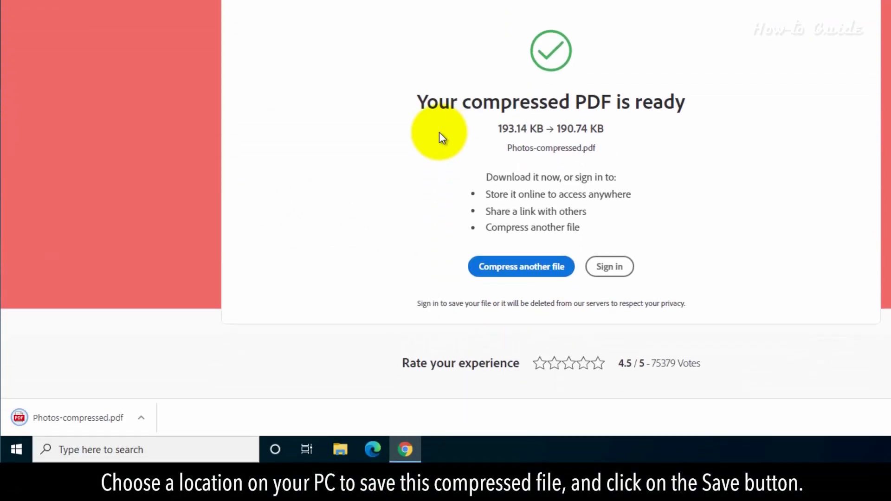
{"action": "left_click", "coordinate": [881, 10]}
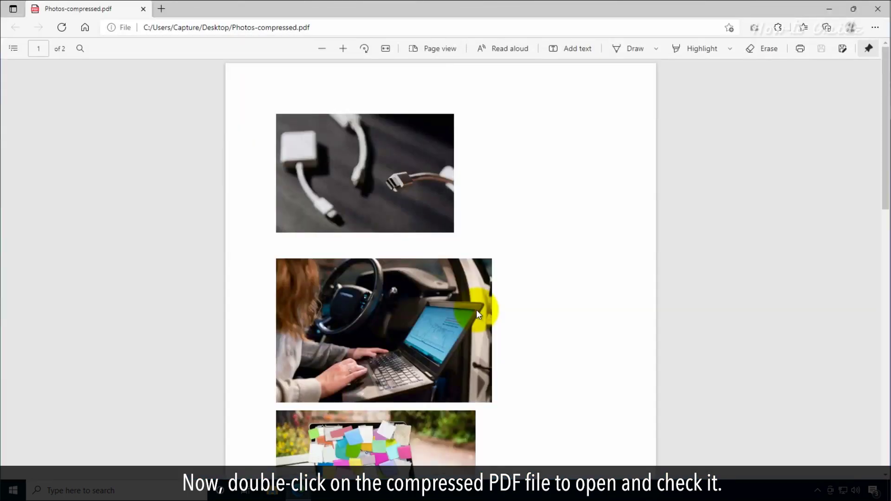
{"action": "scroll", "coordinate": [477, 310], "scroll_direction": "down", "scroll_amount": 3}
{"action": "scroll", "coordinate": [477, 311], "scroll_direction": "down", "scroll_amount": 2}
{"action": "scroll", "coordinate": [477, 310], "scroll_direction": "down", "scroll_amount": 2}
{"action": "scroll", "coordinate": [477, 310], "scroll_direction": "down", "scroll_amount": 3}
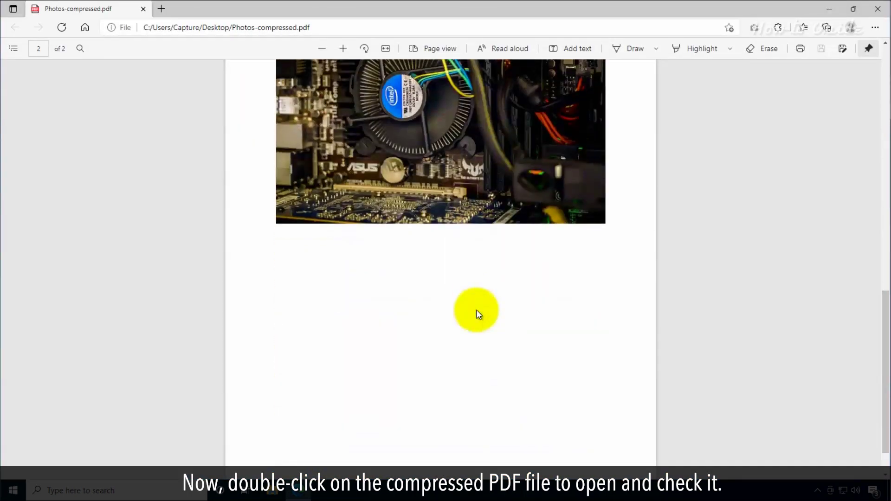